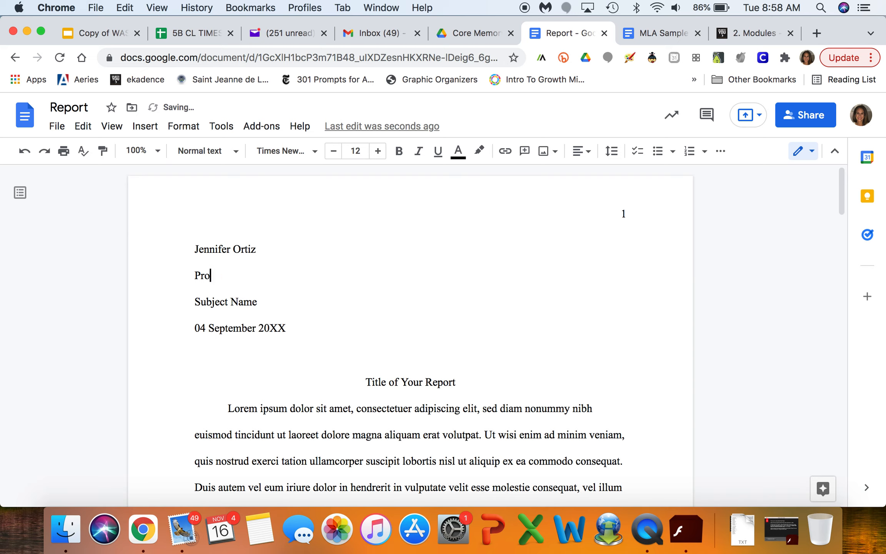
Replace the professor placeholder with the teachers' surnames and the subject placeholder with English 2
{"action": "type", "text": "MacCaskey/Ortiz"}
{"action": "left_click", "coordinate": [258, 302]}
{"action": "key", "text": "BackSpace"}
{"action": "key", "text": "BackSpace"}
{"action": "key", "text": "BackSpace"}
{"action": "key", "text": "BackSpace"}
{"action": "key", "text": "BackSpace"}
{"action": "key", "text": "BackSpace"}
{"action": "key", "text": "BackSpace"}
{"action": "key", "text": "BackSpace"}
{"action": "key", "text": "BackSpace"}
{"action": "key", "text": "BackSpace"}
{"action": "key", "text": "BackSpace"}
{"action": "key", "text": "BackSpace"}
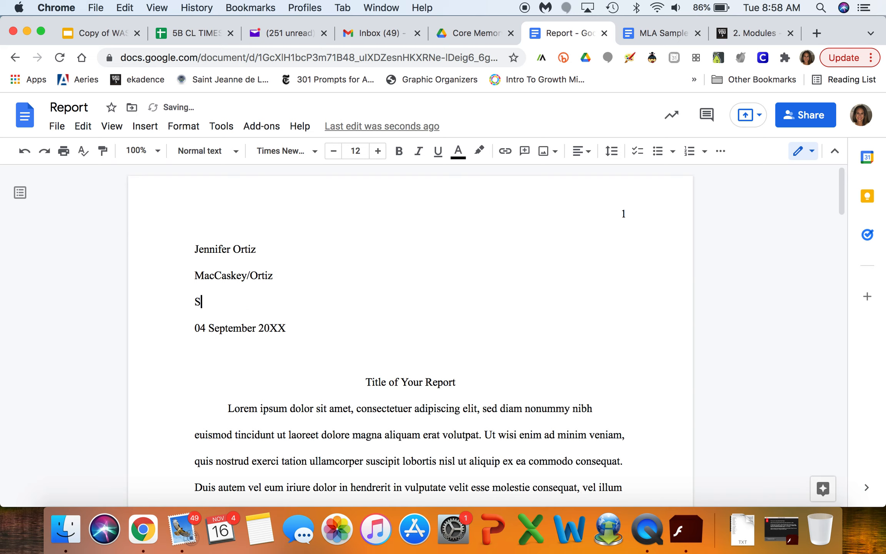
{"action": "type", "text": "English 2"}
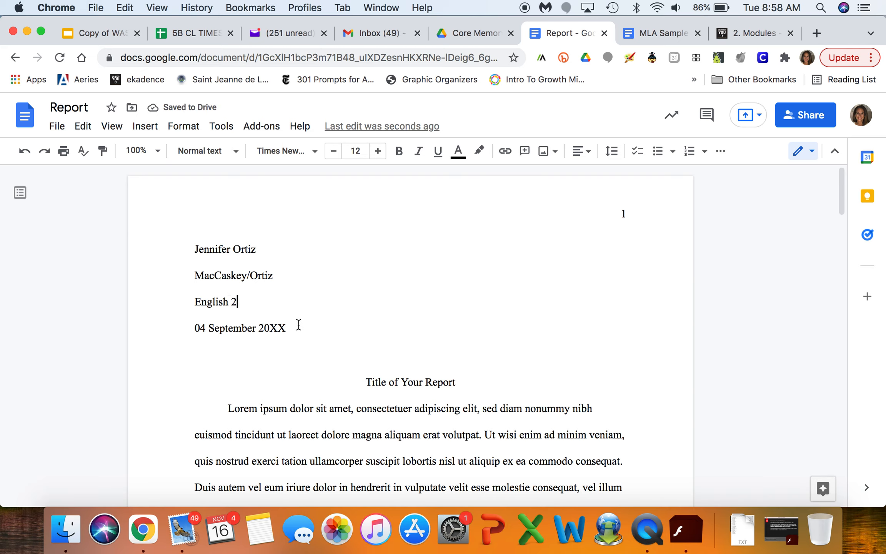
Change the date line in the heading to 16 November 2021
{"action": "left_click", "coordinate": [207, 328]}
{"action": "key", "text": "BackSpace"}
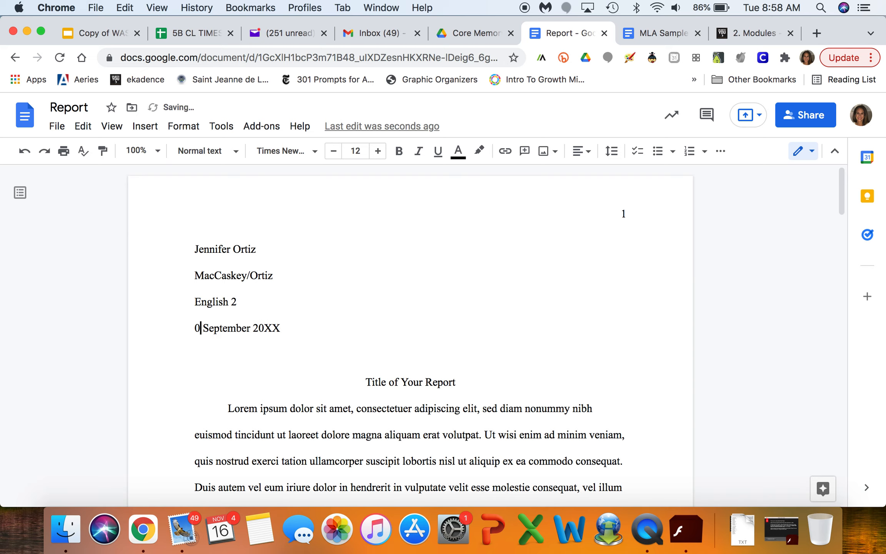
{"action": "key", "text": "BackSpace"}
{"action": "type", "text": "16"}
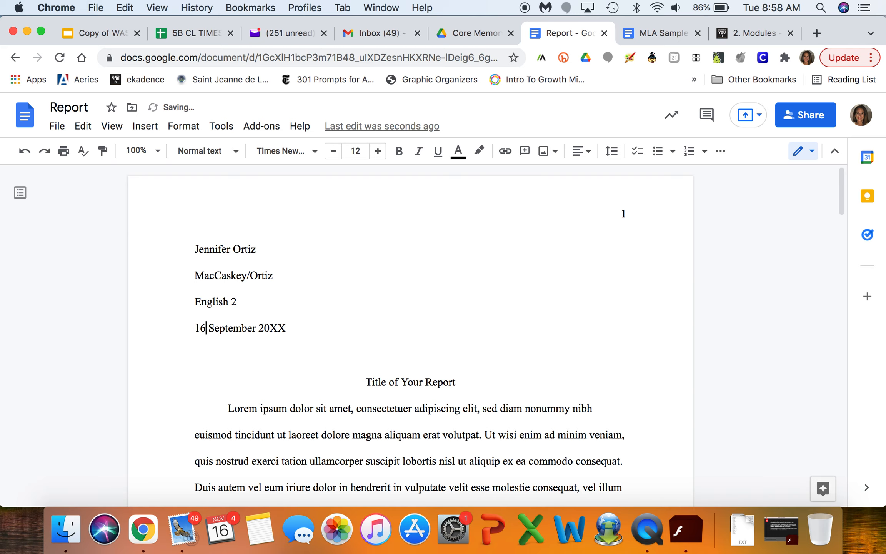
{"action": "left_click", "coordinate": [256, 328]}
{"action": "key", "text": "BackSpace"}
{"action": "key", "text": "BackSpace"}
{"action": "key", "text": "BackSpace"}
{"action": "key", "text": "BackSpace"}
{"action": "key", "text": "BackSpace"}
{"action": "key", "text": "BackSpace"}
{"action": "key", "text": "BackSpace"}
{"action": "key", "text": "BackSpace"}
{"action": "key", "text": "BackSpace"}
{"action": "key", "text": "BackSpace"}
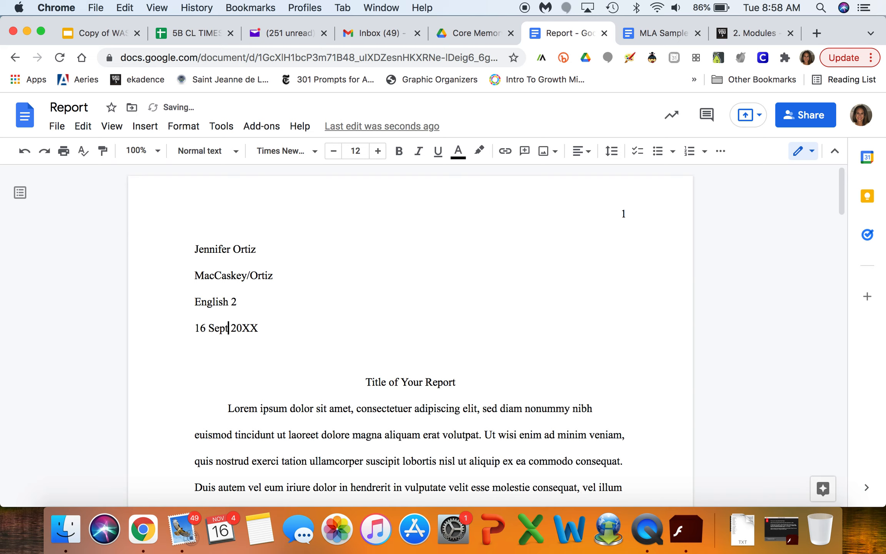
{"action": "type", "text": "November"}
{"action": "left_click", "coordinate": [302, 330]}
{"action": "key", "text": "BackSpace"}
{"action": "key", "text": "BackSpace"}
{"action": "type", "text": "21"}
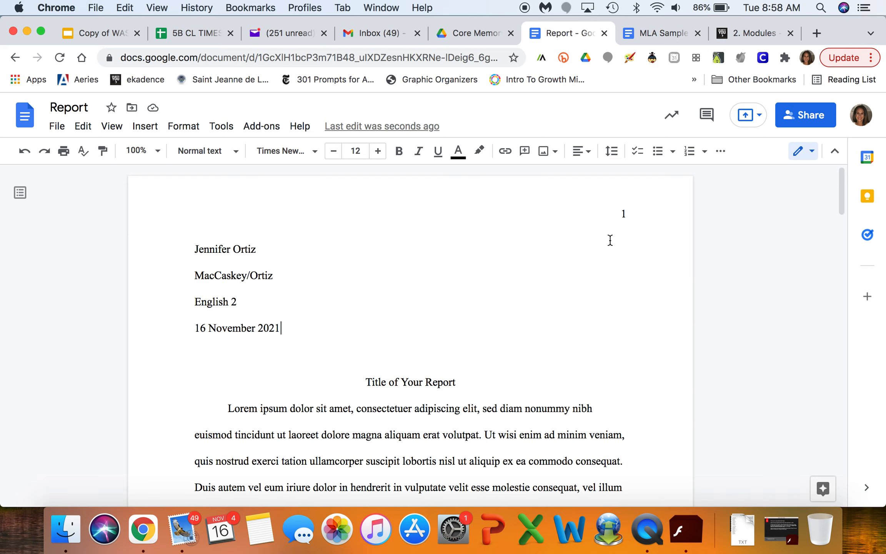
Replace the placeholder report title with Core Memory Process Paper
{"action": "scroll", "coordinate": [610, 240], "scroll_direction": "down", "scroll_amount": 3}
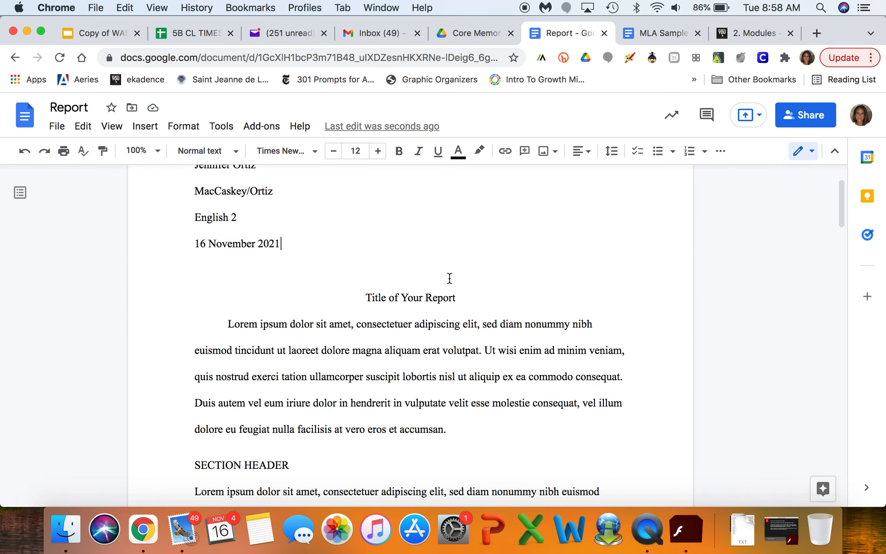
{"action": "left_click", "coordinate": [459, 299]}
{"action": "key", "text": "BackSpace"}
{"action": "key", "text": "BackSpace"}
{"action": "key", "text": "BackSpace"}
{"action": "key", "text": "BackSpace"}
{"action": "key", "text": "BackSpace"}
{"action": "key", "text": "BackSpace"}
{"action": "key", "text": "BackSpace"}
{"action": "key", "text": "BackSpace"}
{"action": "key", "text": "BackSpace"}
{"action": "key", "text": "BackSpace"}
{"action": "key", "text": "BackSpace"}
{"action": "key", "text": "BackSpace"}
{"action": "key", "text": "BackSpace"}
{"action": "key", "text": "BackSpace"}
{"action": "key", "text": "BackSpace"}
{"action": "key", "text": "BackSpace"}
{"action": "key", "text": "BackSpace"}
{"action": "key", "text": "BackSpace"}
{"action": "key", "text": "BackSpace"}
{"action": "key", "text": "BackSpace"}
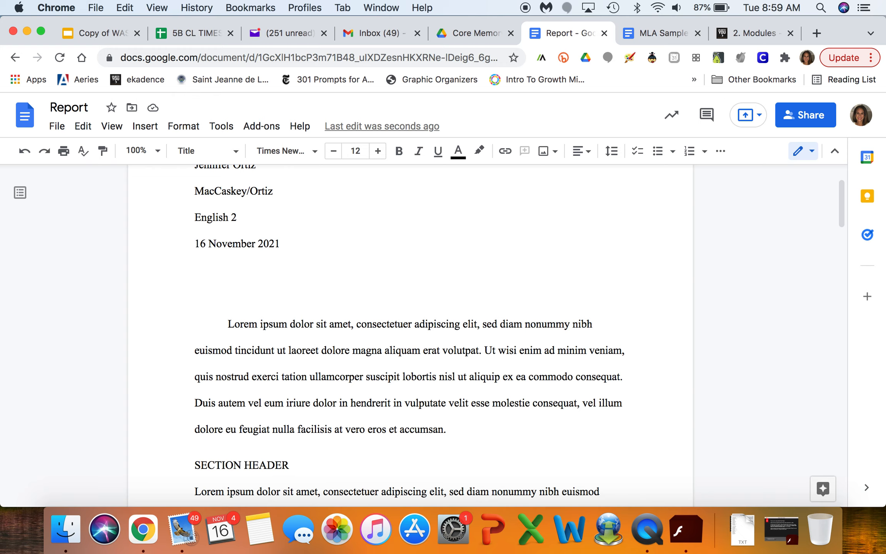
{"action": "type", "text": "Core"}
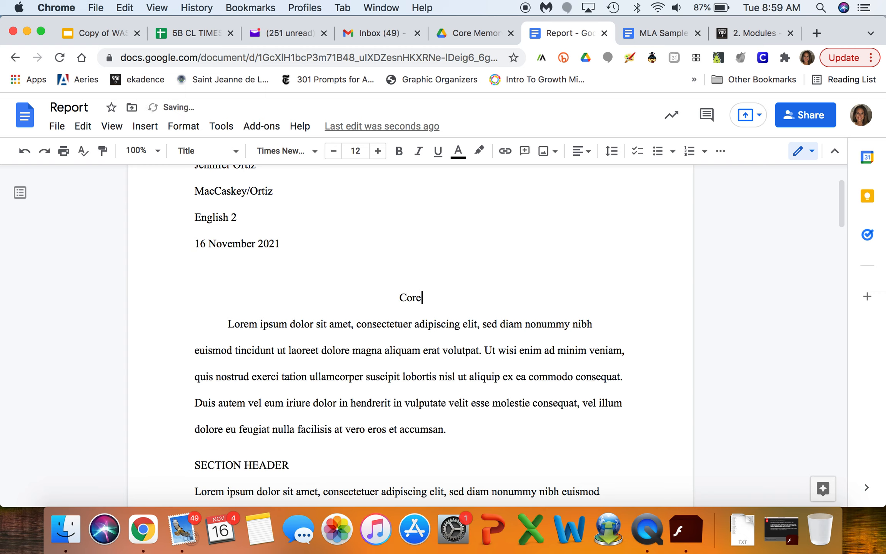
{"action": "type", "text": " Memory Pr"}
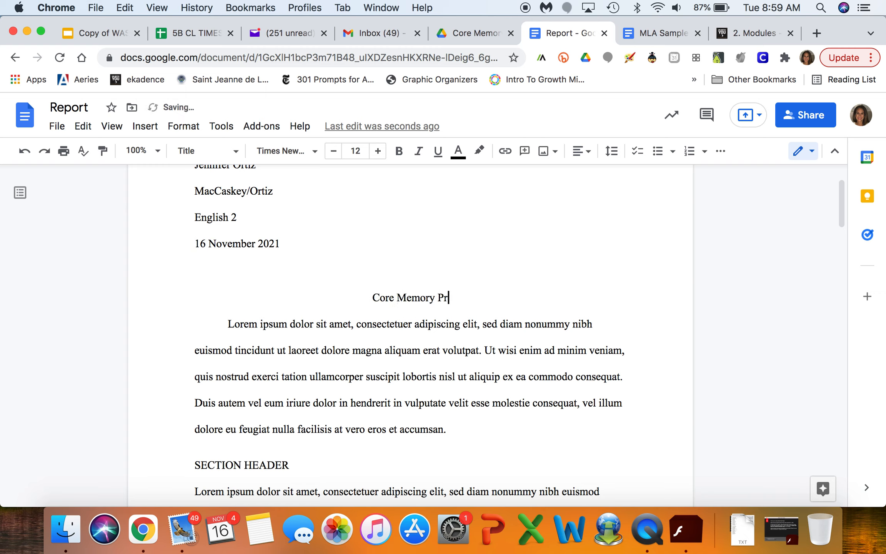
{"action": "type", "text": "ocess Paper"}
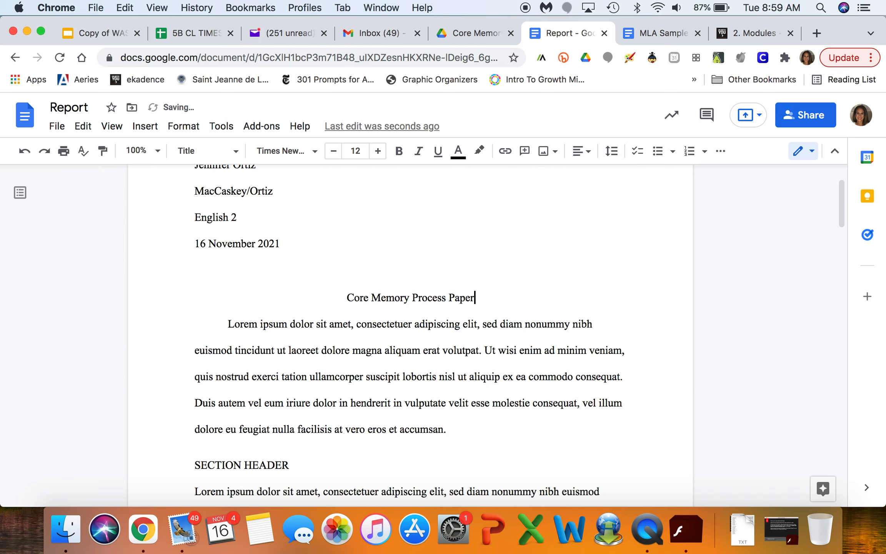
Delete all placeholder body text below the title, from the first paragraph through the end of the conclusion
{"action": "scroll", "coordinate": [409, 342], "scroll_direction": "down", "scroll_amount": 5}
{"action": "scroll", "coordinate": [410, 343], "scroll_direction": "up", "scroll_amount": 5}
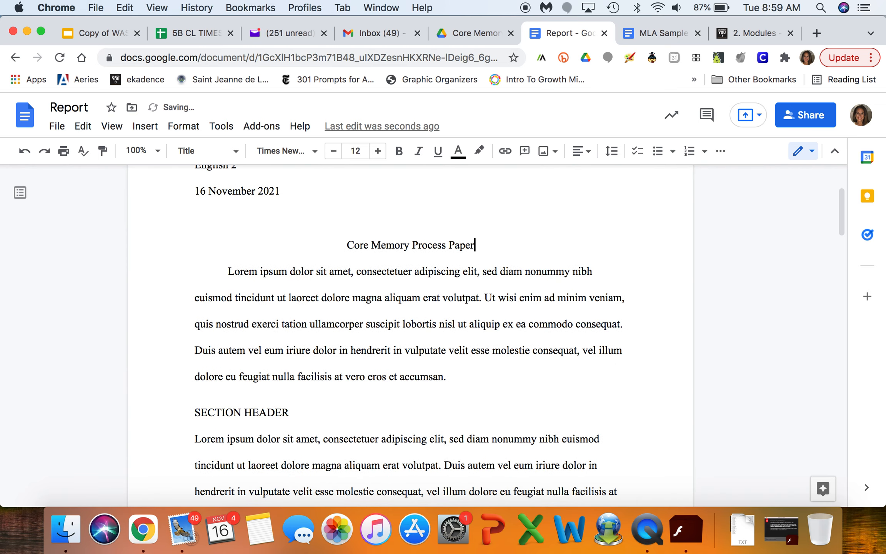
{"action": "scroll", "coordinate": [410, 339], "scroll_direction": "down", "scroll_amount": 2}
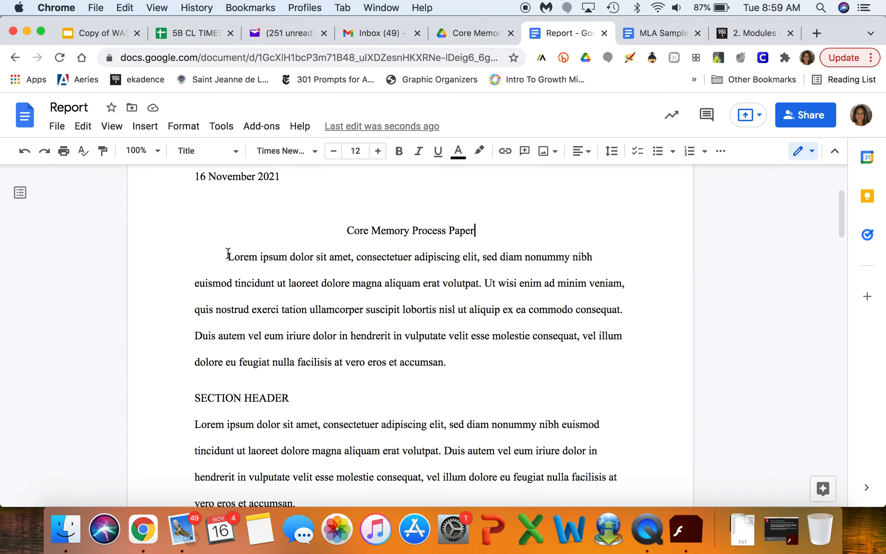
{"action": "scroll", "coordinate": [228, 254], "scroll_direction": "down", "scroll_amount": 3}
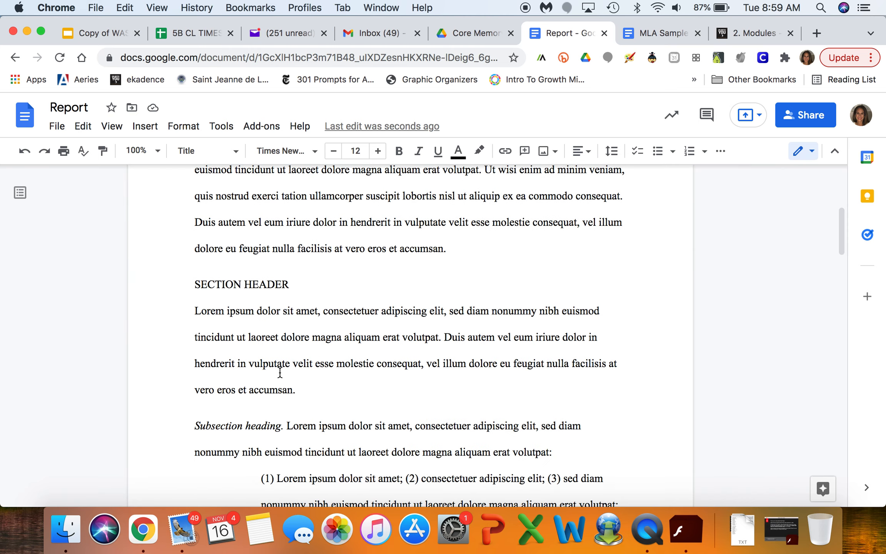
{"action": "scroll", "coordinate": [292, 326], "scroll_direction": "up", "scroll_amount": 3}
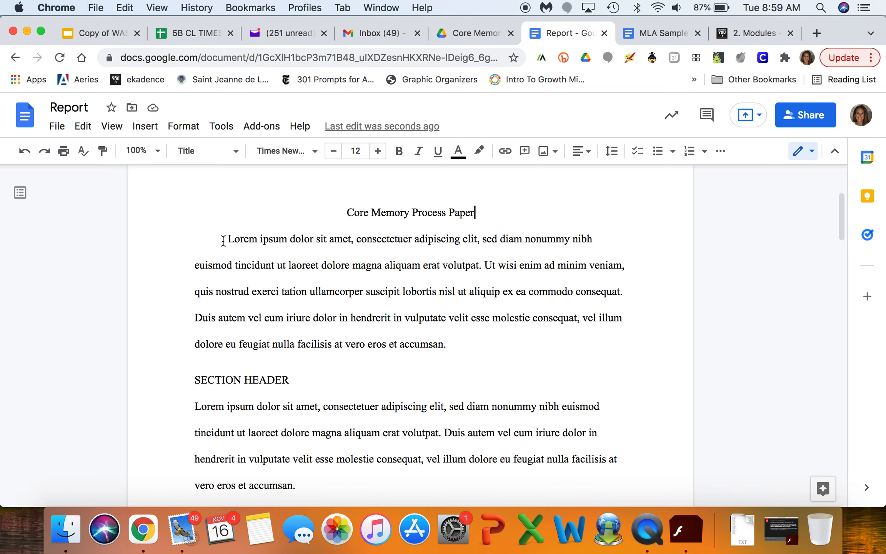
{"action": "left_click_drag", "start_coordinate": [223, 240], "coordinate": [572, 445]}
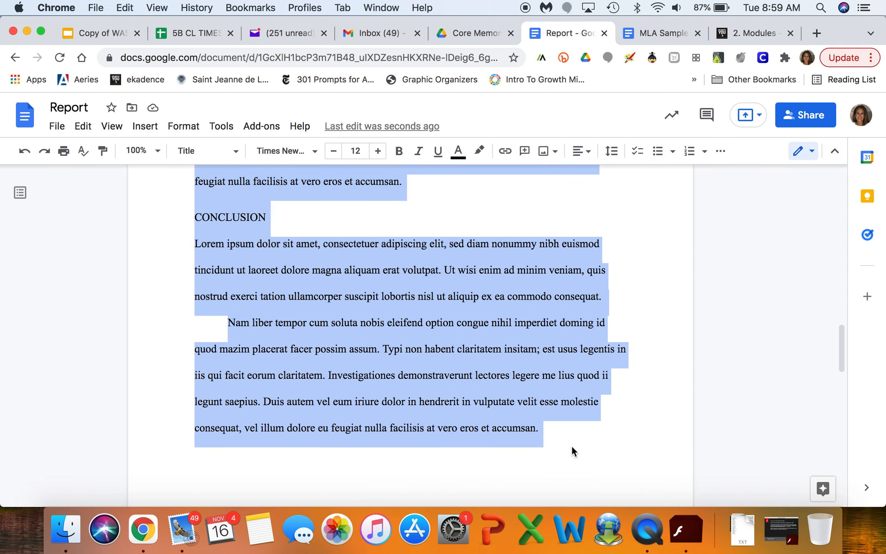
{"action": "key", "text": "BackSpace"}
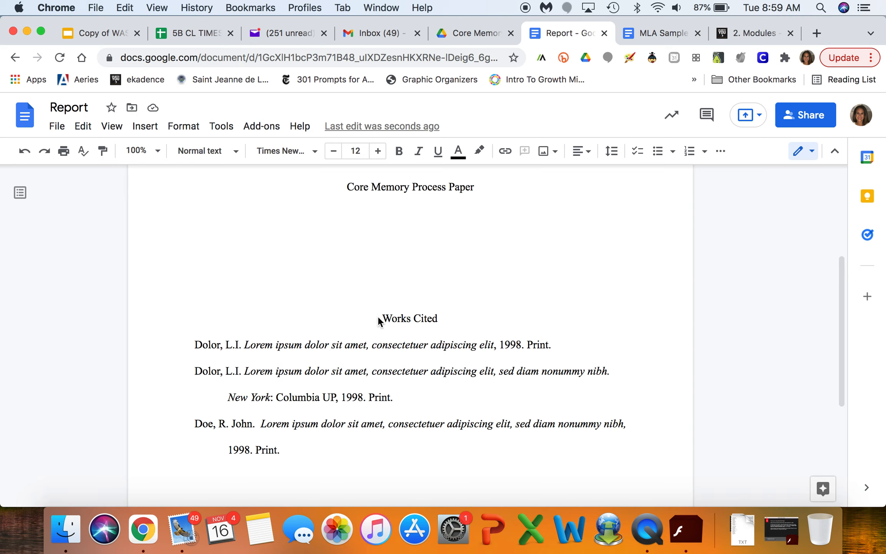
Delete the Works Cited section and the surplus blank lines, keeping one empty body line under the title
{"action": "left_click_drag", "start_coordinate": [383, 316], "coordinate": [470, 441]}
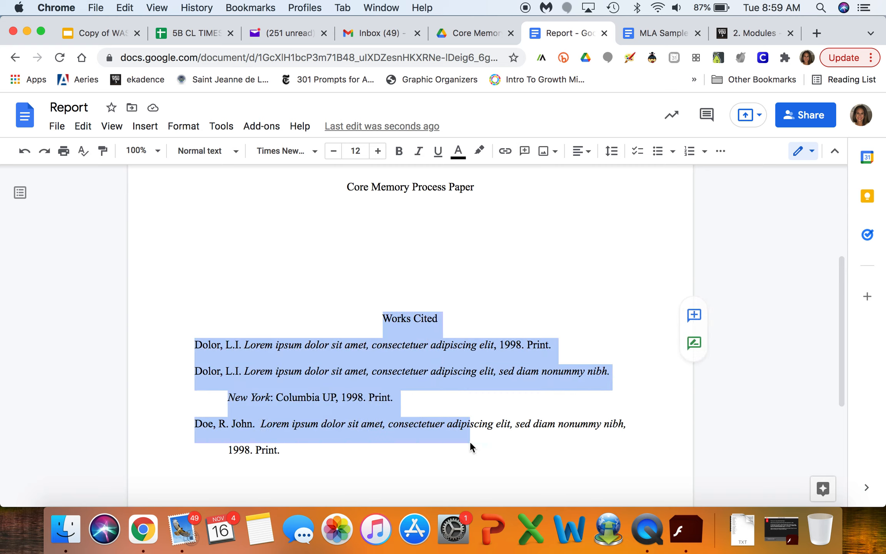
{"action": "key", "text": "BackSpace"}
{"action": "left_click_drag", "start_coordinate": [418, 322], "coordinate": [95, 321]}
{"action": "key", "text": "BackSpace"}
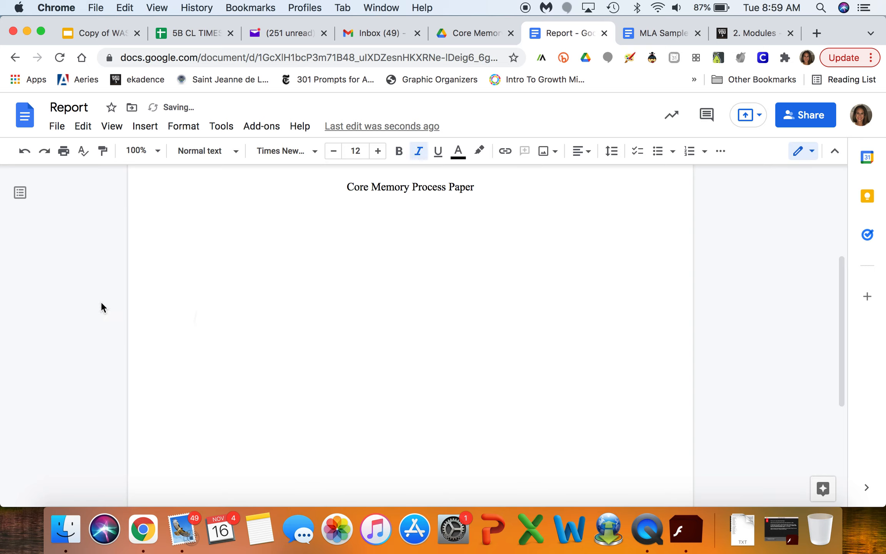
{"action": "left_click", "coordinate": [217, 214]}
{"action": "key", "text": "BackSpace"}
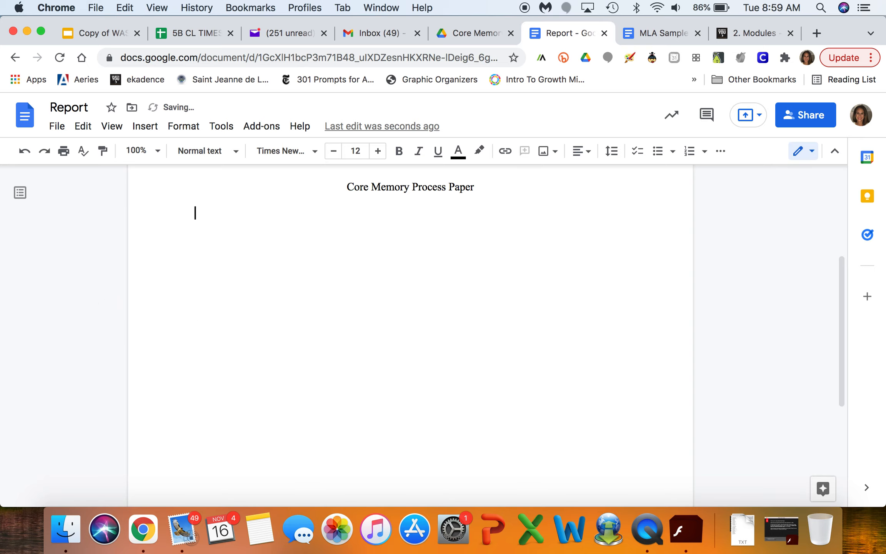
{"action": "key", "text": "BackSpace"}
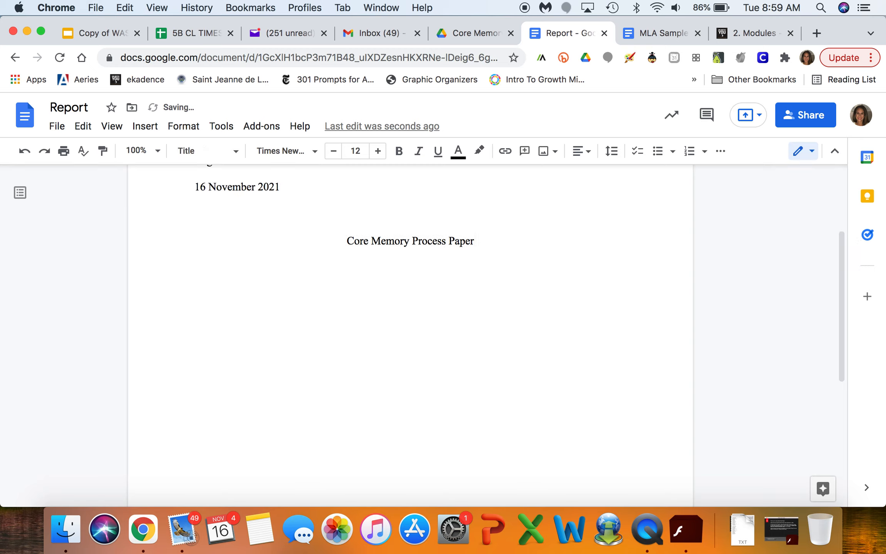
{"action": "key", "text": "Return"}
{"action": "key", "text": "BackSpace"}
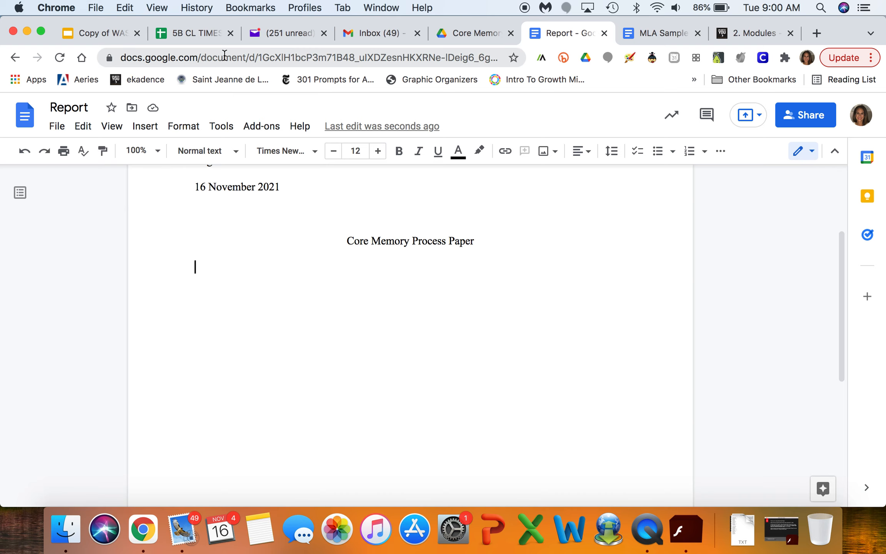
Open MLA Sample Format from the Core Memory Process Paper folder in Drive and copy its entire text
{"action": "left_click", "coordinate": [472, 35]}
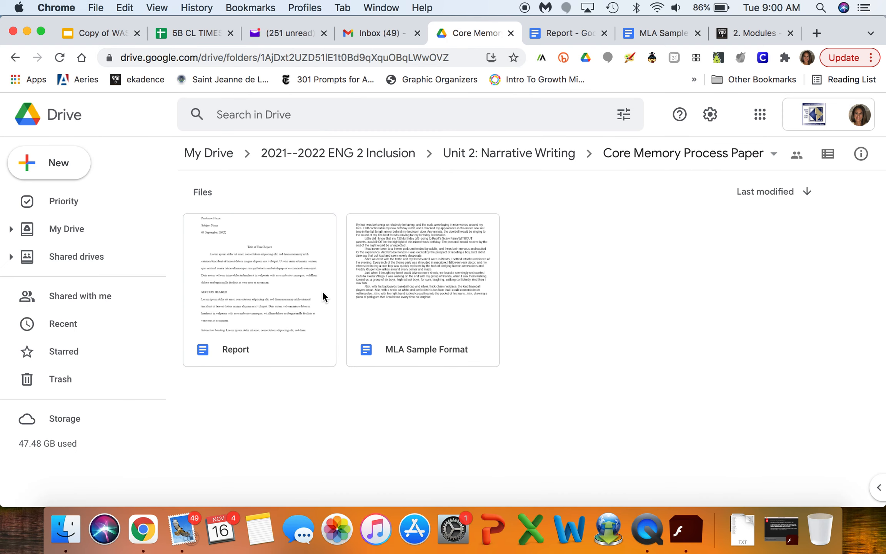
{"action": "double_click", "coordinate": [395, 292]}
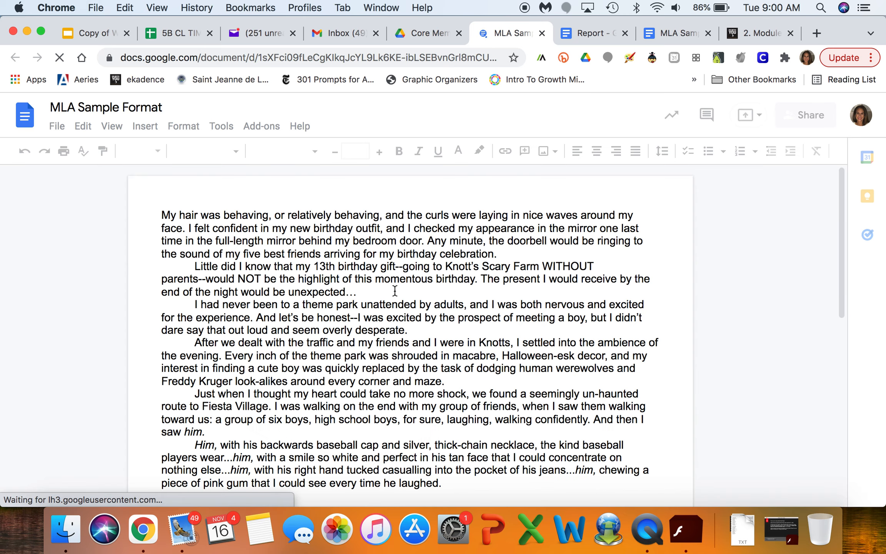
{"action": "left_click", "coordinate": [158, 214]}
{"action": "left_click_drag", "start_coordinate": [158, 214], "coordinate": [375, 356]}
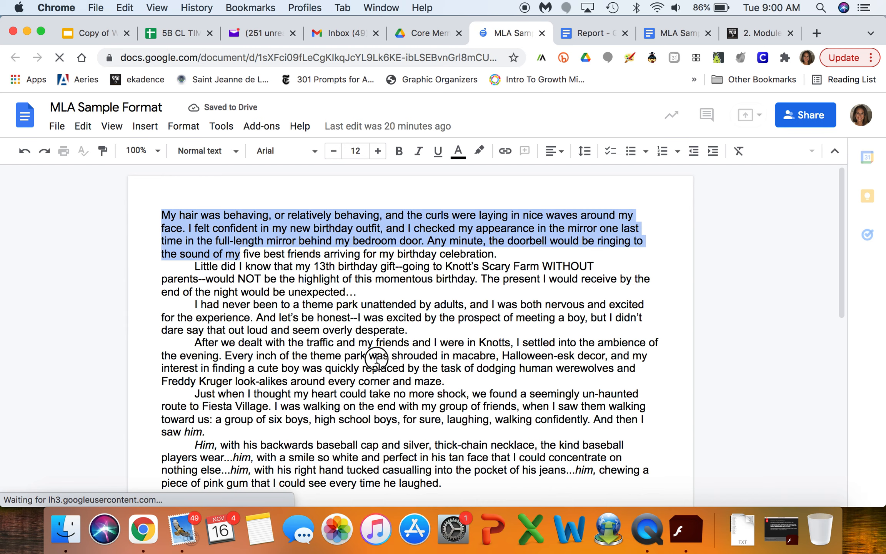
{"action": "left_click_drag", "start_coordinate": [458, 448], "coordinate": [501, 447]}
{"action": "key", "text": "super+c"}
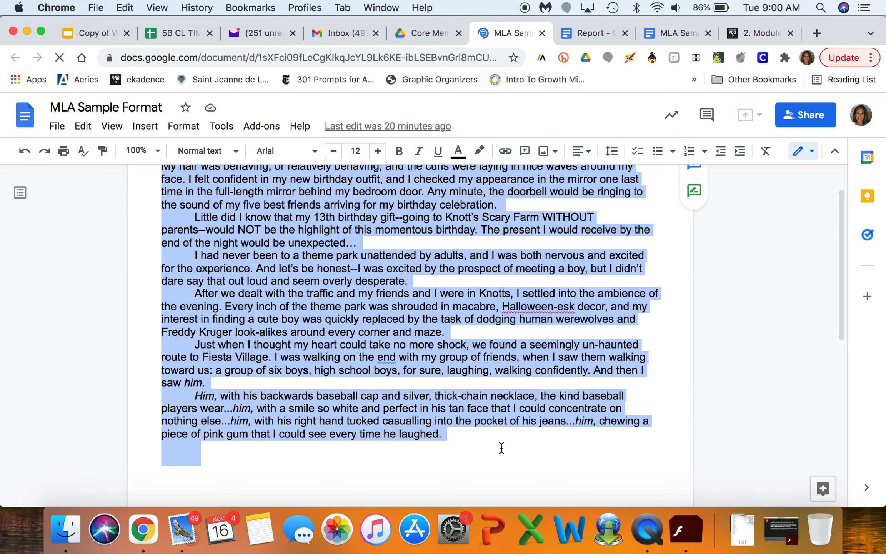
Return to the Report document and paste the copied essay on the empty line beneath the title
{"action": "left_click", "coordinate": [581, 34]}
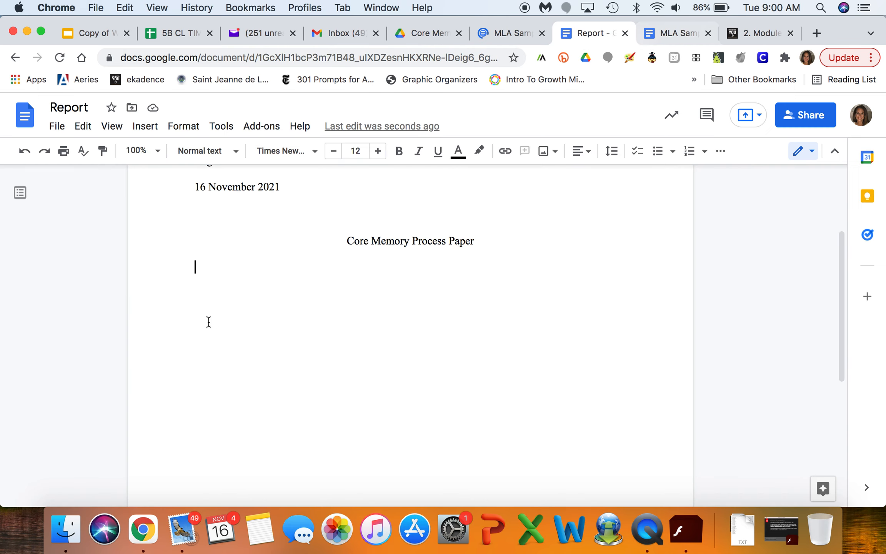
{"action": "scroll", "coordinate": [196, 267], "scroll_direction": "up", "scroll_amount": 3}
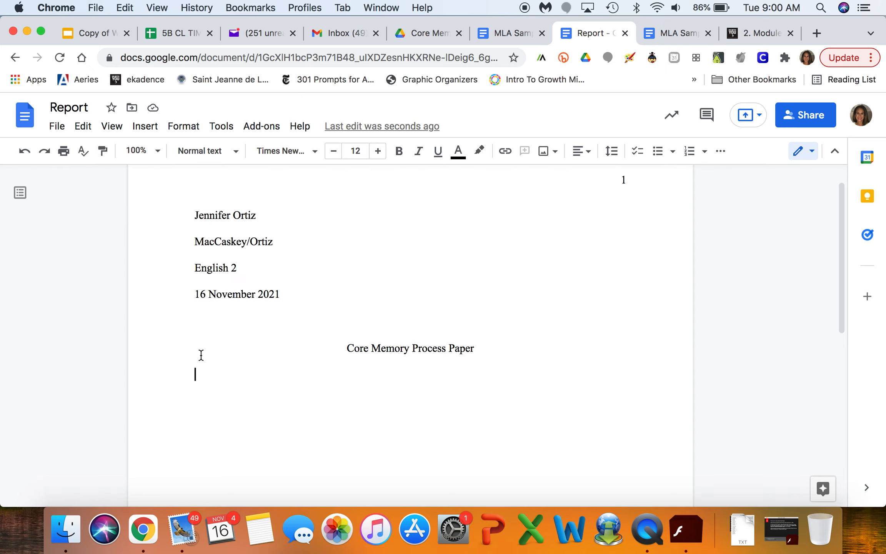
{"action": "left_click", "coordinate": [200, 377]}
{"action": "key", "text": "super+v"}
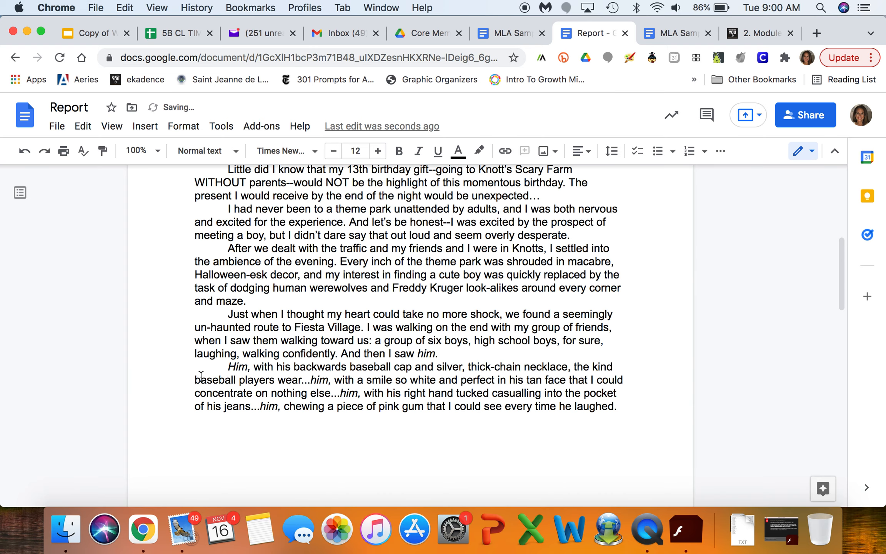
Change the font of the whole pasted essay below the title to Times New Roman
{"action": "scroll", "coordinate": [200, 377], "scroll_direction": "up", "scroll_amount": 3}
{"action": "scroll", "coordinate": [201, 377], "scroll_direction": "up", "scroll_amount": 2}
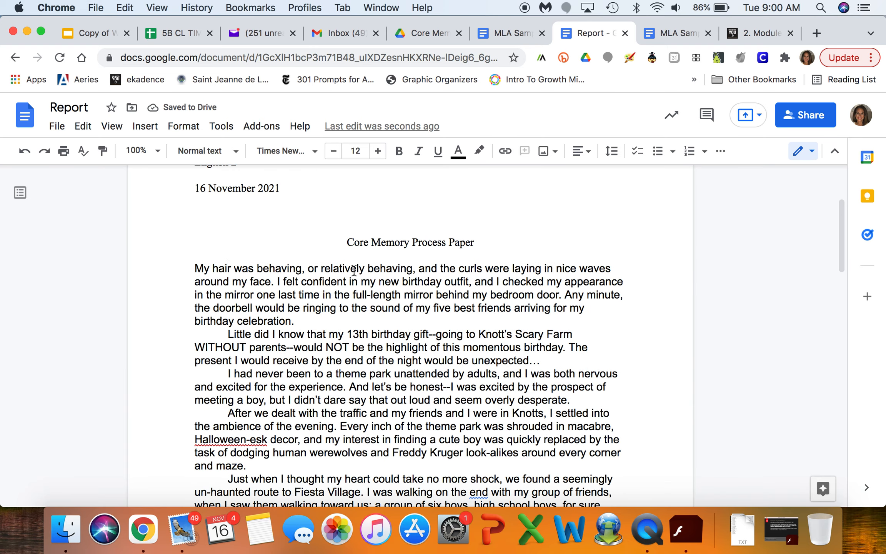
{"action": "left_click", "coordinate": [193, 267]}
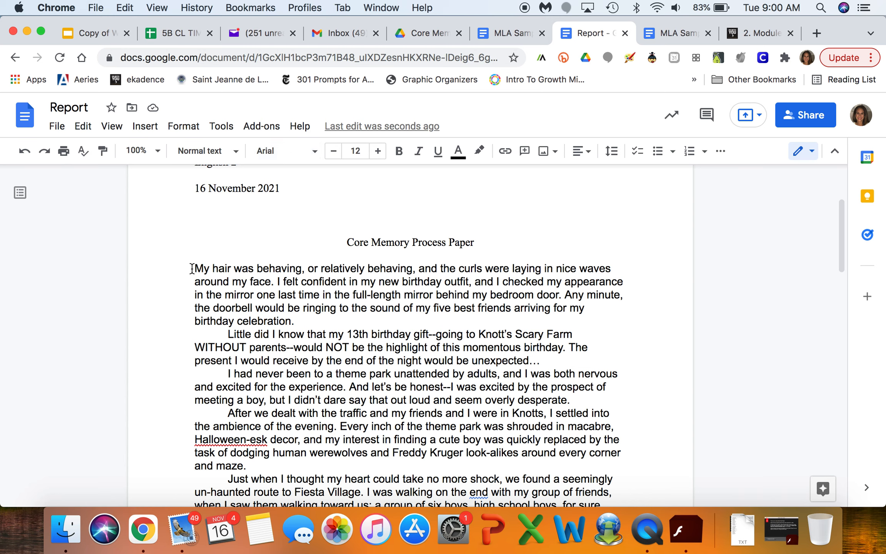
{"action": "left_click_drag", "start_coordinate": [193, 267], "coordinate": [511, 382]}
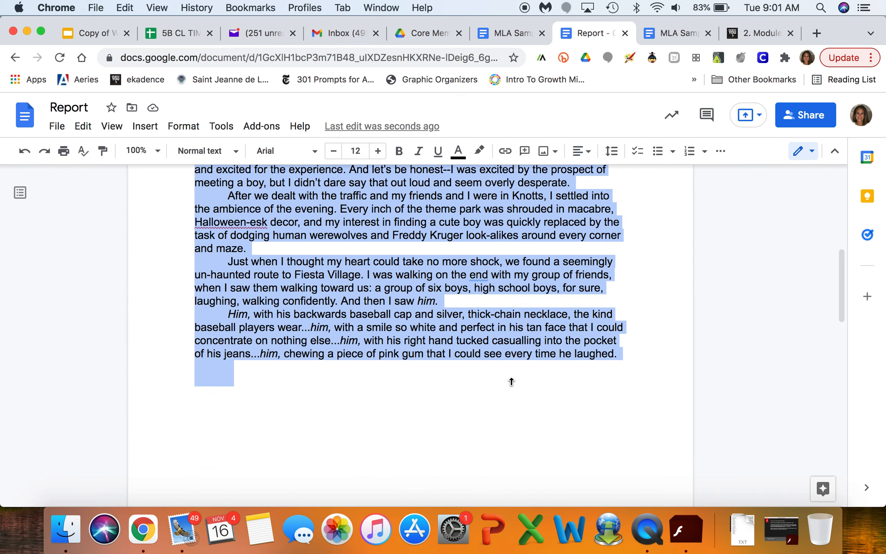
{"action": "scroll", "coordinate": [511, 382], "scroll_direction": "up", "scroll_amount": 5}
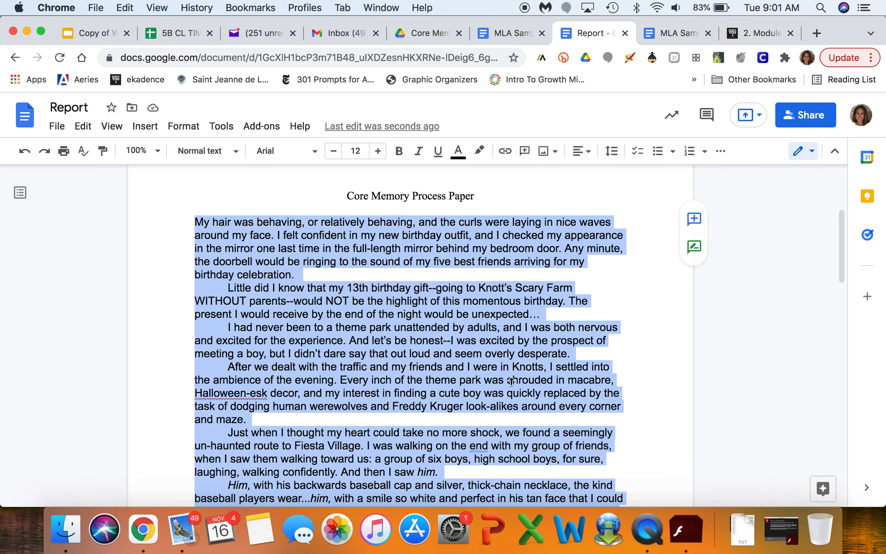
{"action": "scroll", "coordinate": [511, 382], "scroll_direction": "up", "scroll_amount": 5}
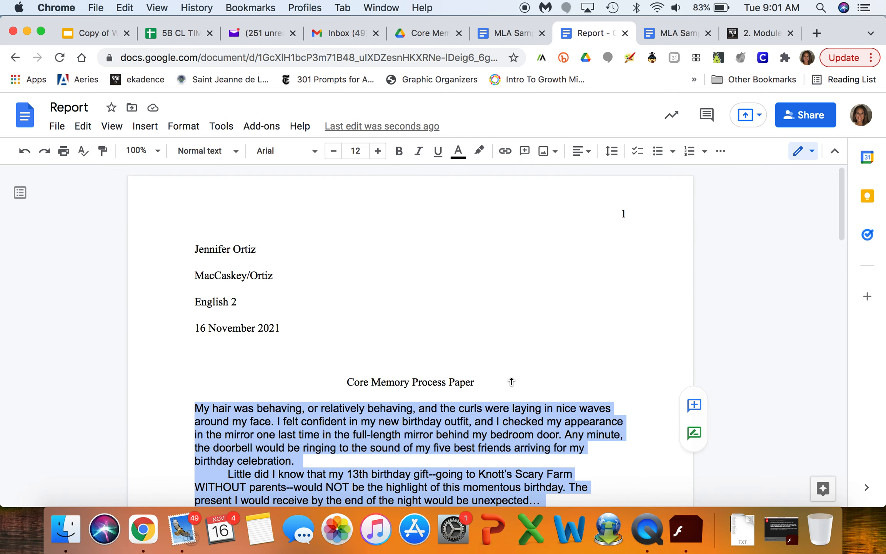
{"action": "left_click", "coordinate": [313, 151]}
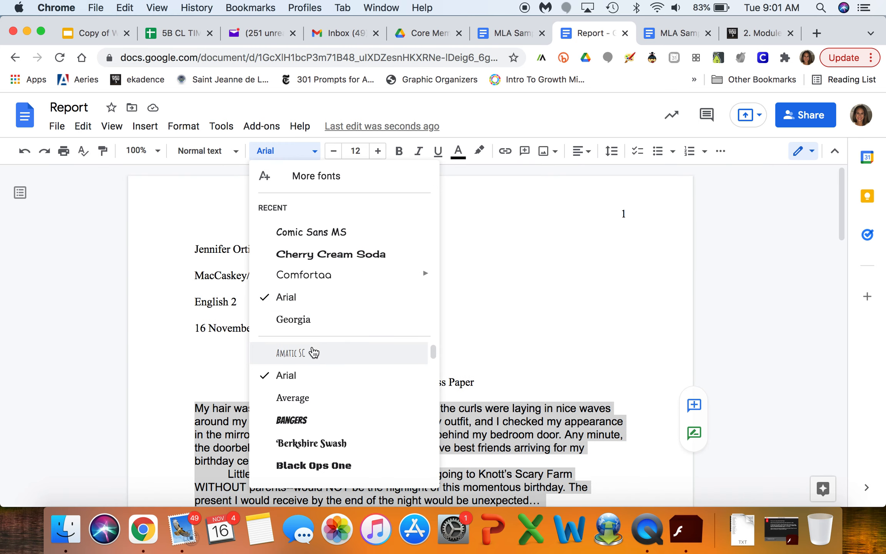
{"action": "scroll", "coordinate": [314, 353], "scroll_direction": "down", "scroll_amount": 5}
{"action": "scroll", "coordinate": [314, 353], "scroll_direction": "down", "scroll_amount": 10}
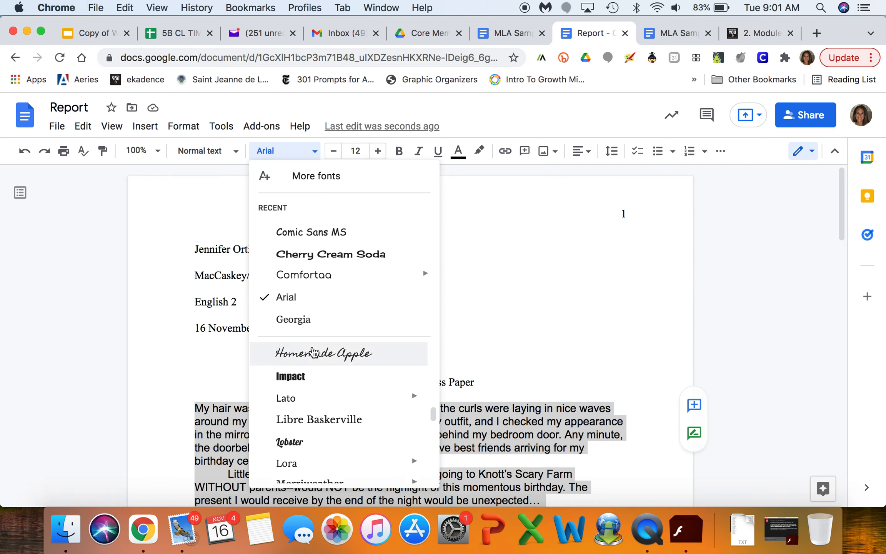
{"action": "scroll", "coordinate": [314, 352], "scroll_direction": "down", "scroll_amount": 5}
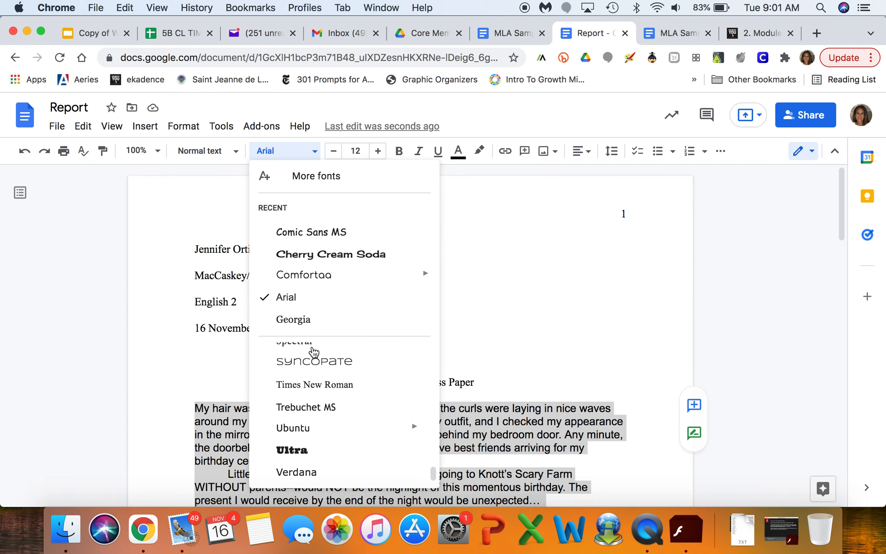
{"action": "left_click", "coordinate": [317, 402]}
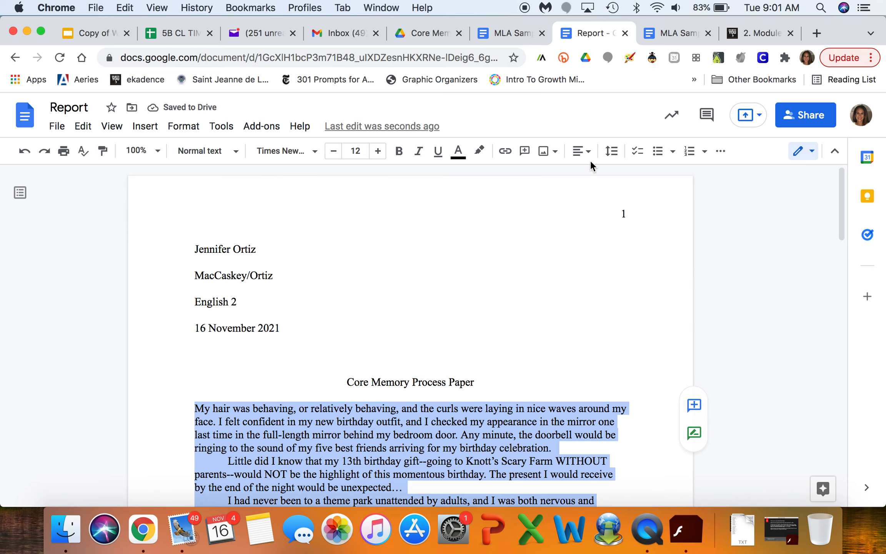
Set the line spacing of the selected essay text to Double
{"action": "left_click", "coordinate": [612, 151]}
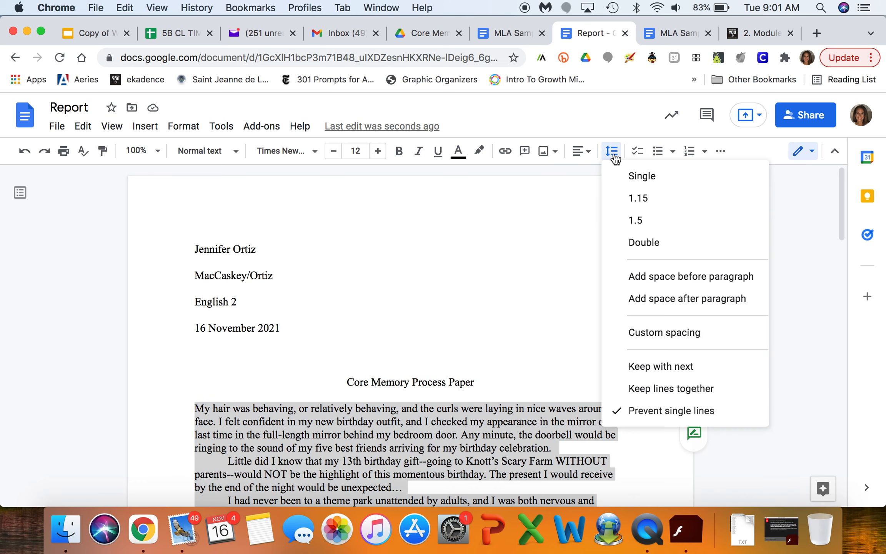
{"action": "left_click", "coordinate": [640, 242]}
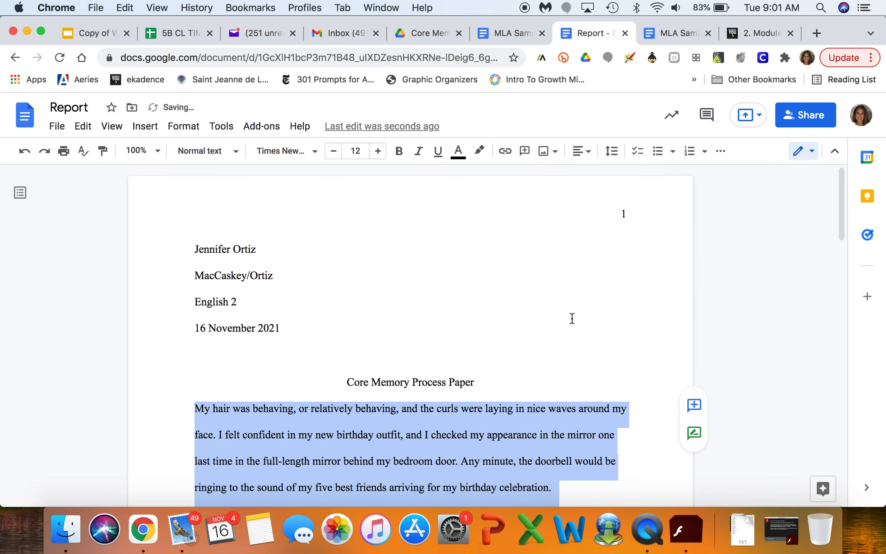
{"action": "scroll", "coordinate": [572, 318], "scroll_direction": "down", "scroll_amount": 10}
Indent the essay's first paragraph, starting "My hair was behaving", by one tab, and check the indents of the following paragraphs
{"action": "scroll", "coordinate": [572, 311], "scroll_direction": "up", "scroll_amount": 7}
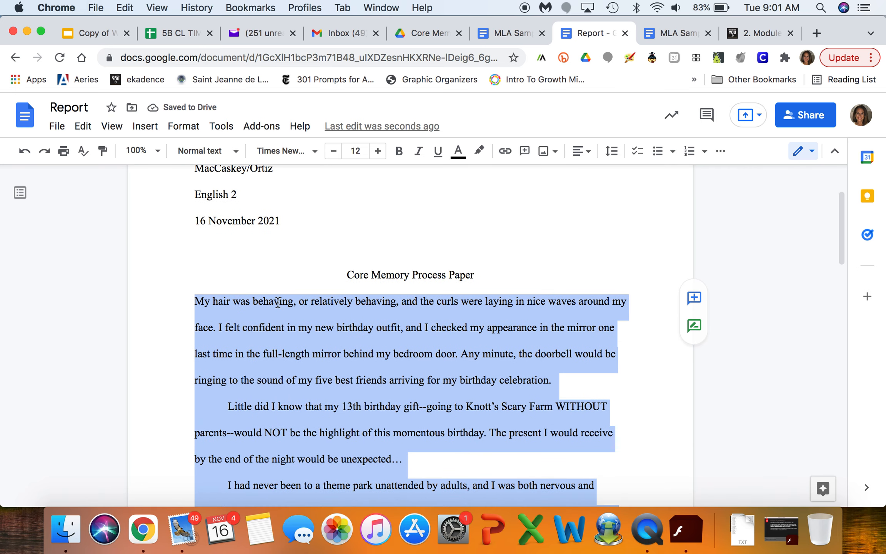
{"action": "left_click", "coordinate": [194, 300]}
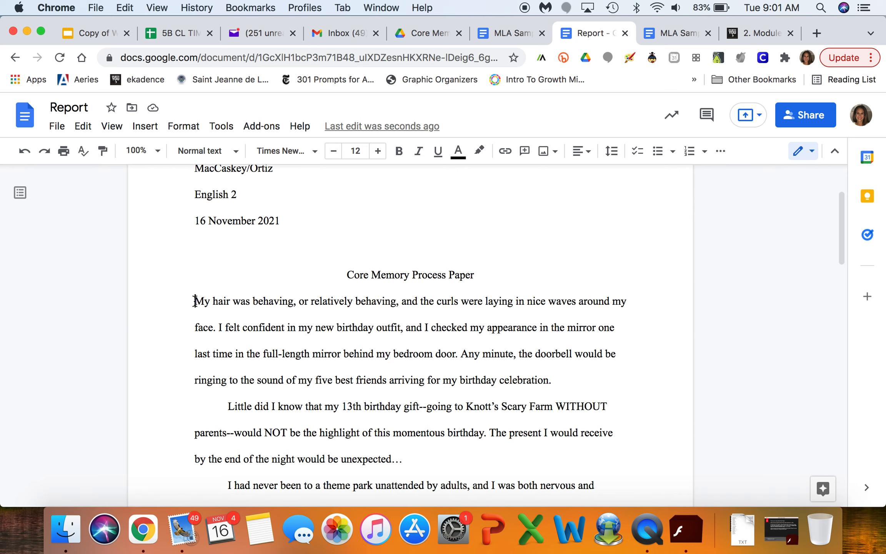
{"action": "key", "text": "Tab"}
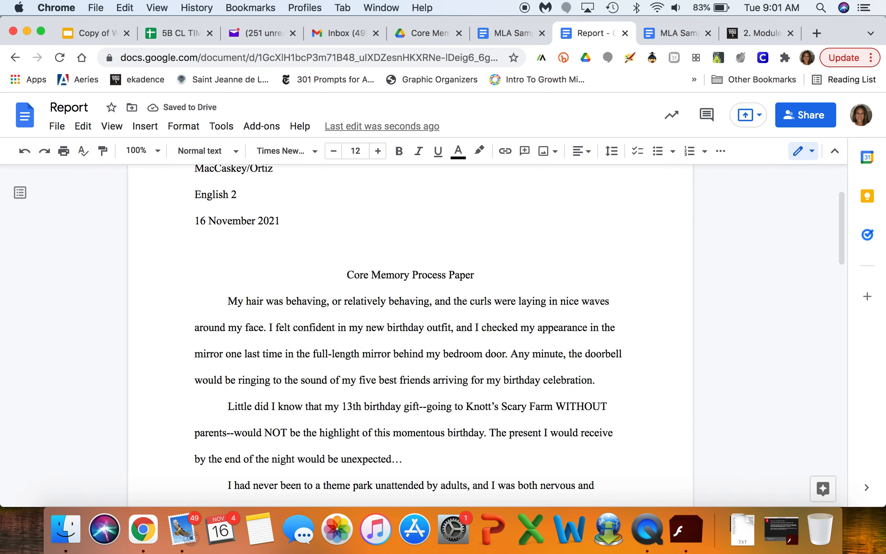
{"action": "scroll", "coordinate": [410, 335], "scroll_direction": "down", "scroll_amount": 6}
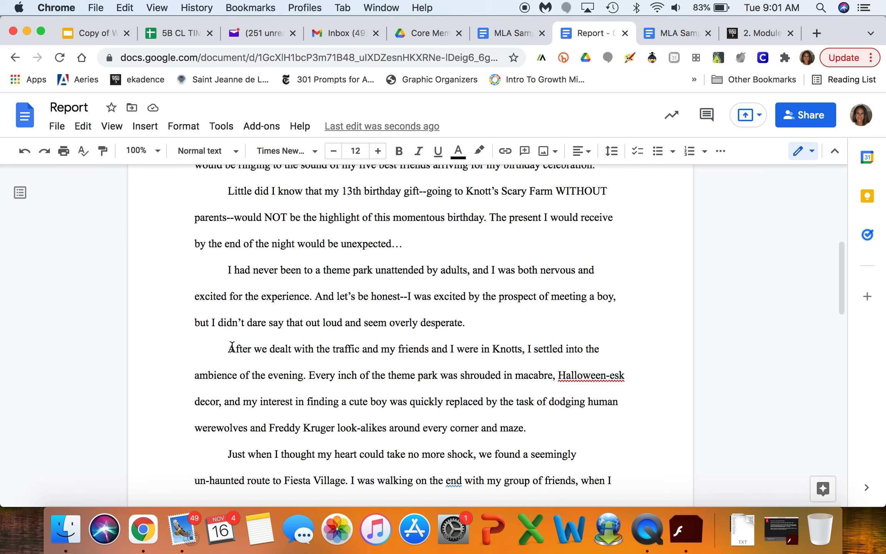
{"action": "scroll", "coordinate": [233, 347], "scroll_direction": "down", "scroll_amount": 2}
{"action": "scroll", "coordinate": [511, 477], "scroll_direction": "up", "scroll_amount": 10}
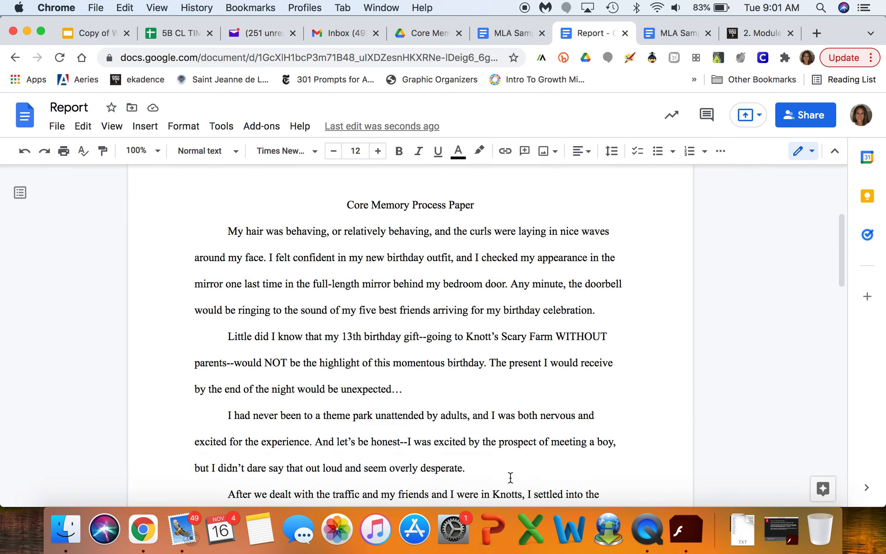